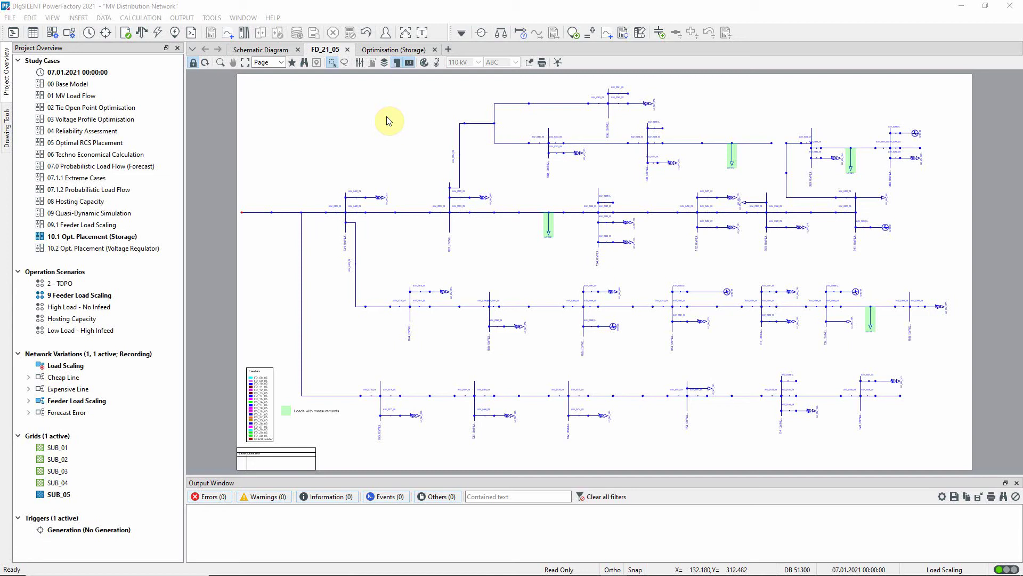
Execute the complete-day quasi-dynamic simulation at 15-minute steps, then open the Network Model Manager.
left_click(461, 33)
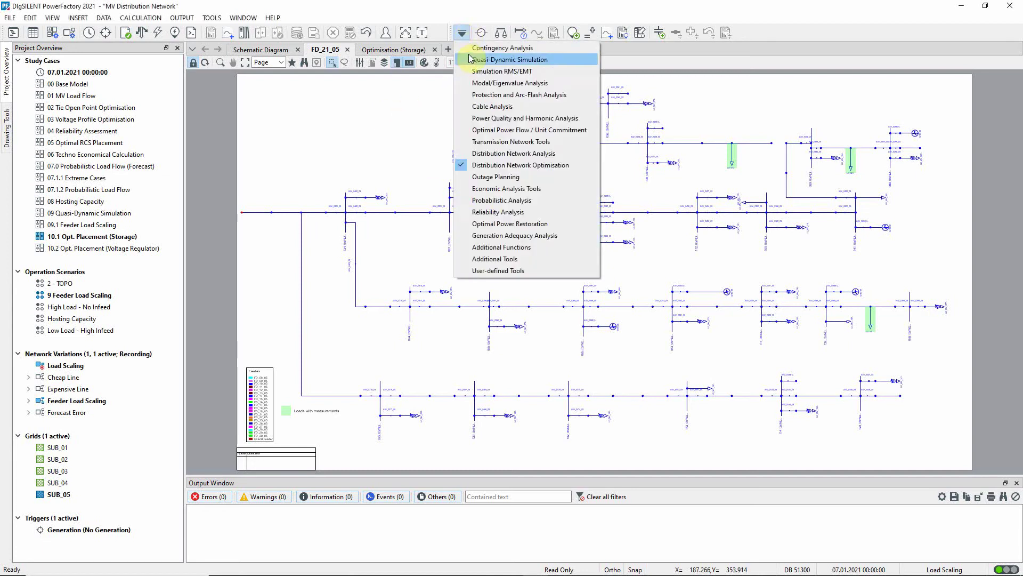
left_click(474, 59)
left_click(482, 33)
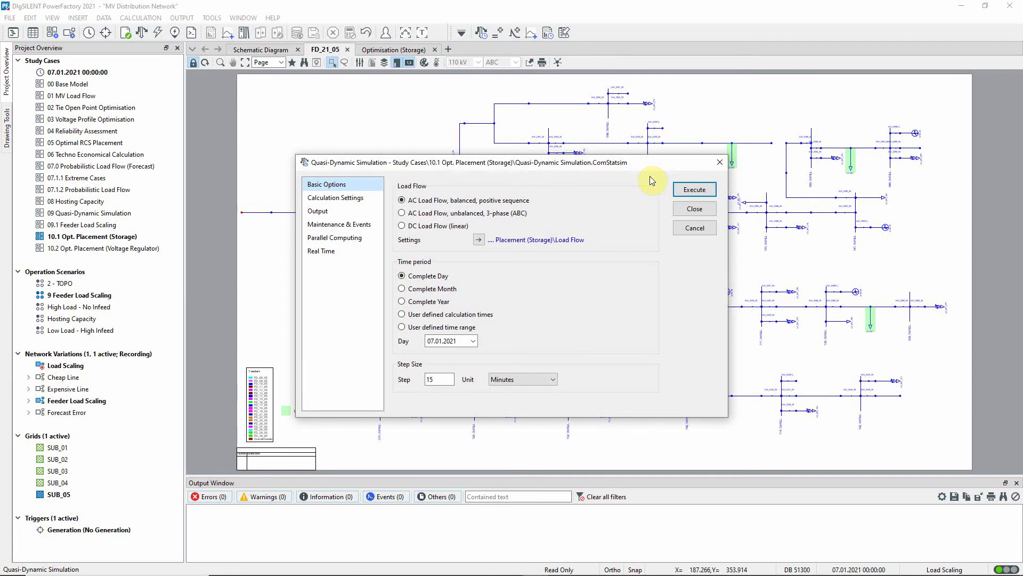
left_click(686, 190)
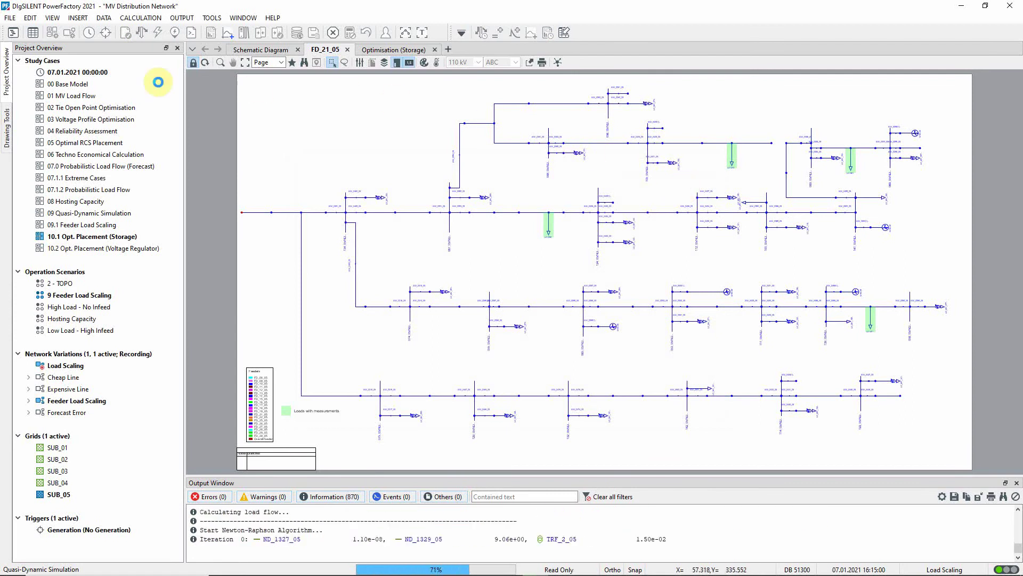
left_click(33, 33)
List the feeders sorted by maximum loading, highest first, and select FD_21_05 at 130.4%.
left_click(273, 184)
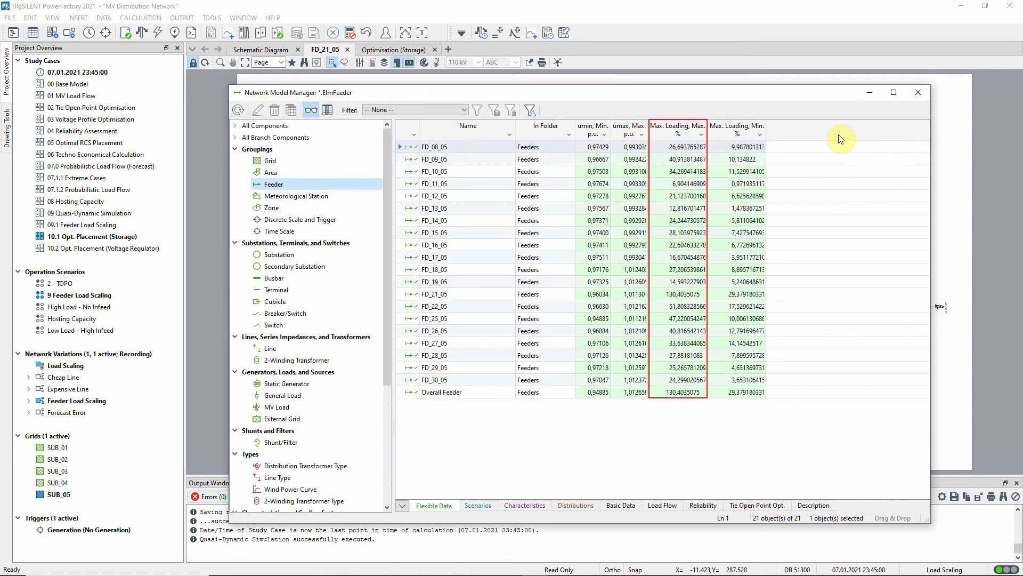
left_click(677, 134)
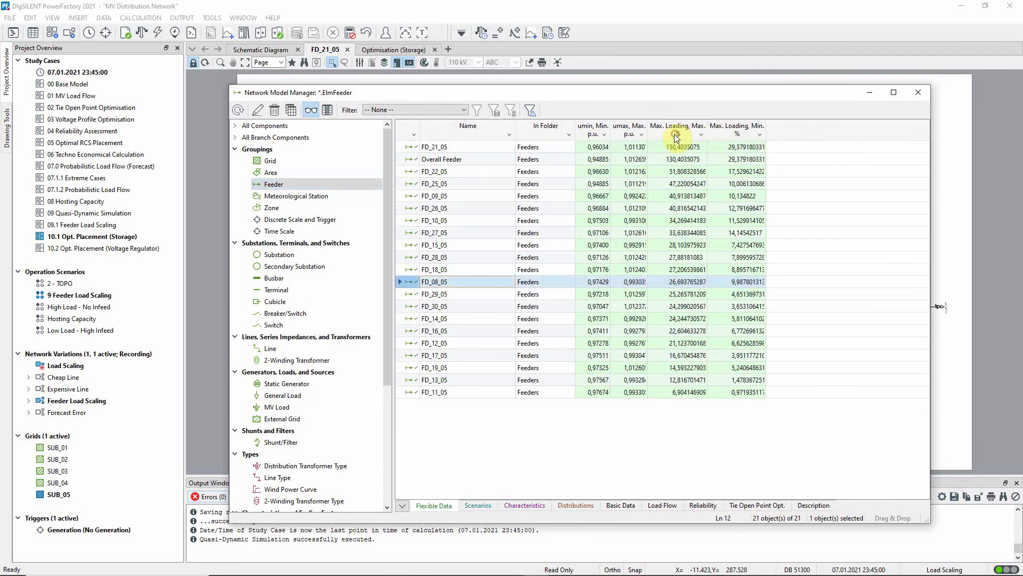
left_click(414, 148)
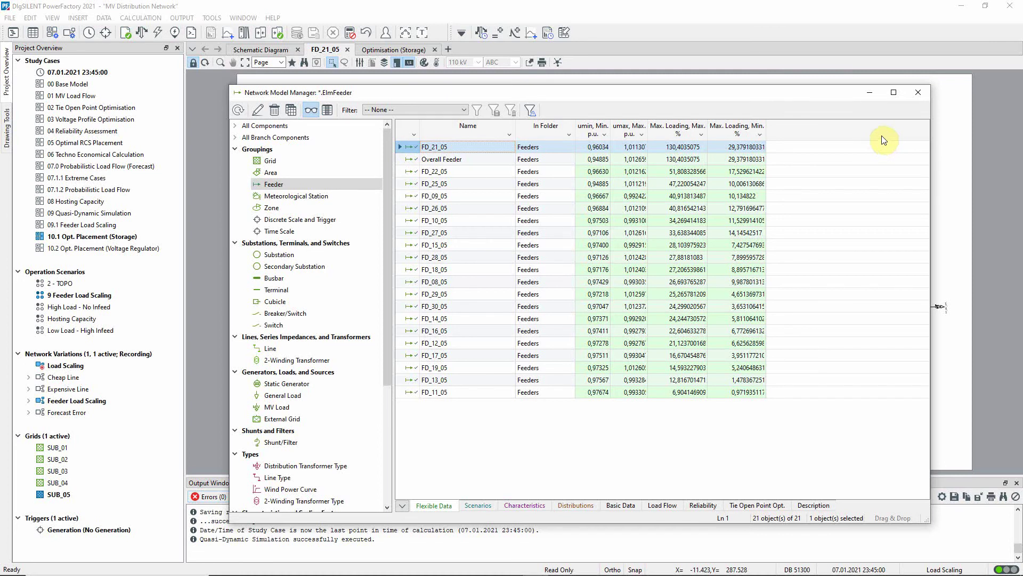
Insert a quasi-dynamic curve plot of feeder FD_21_05's c:Maxloading variable.
left_click(917, 92)
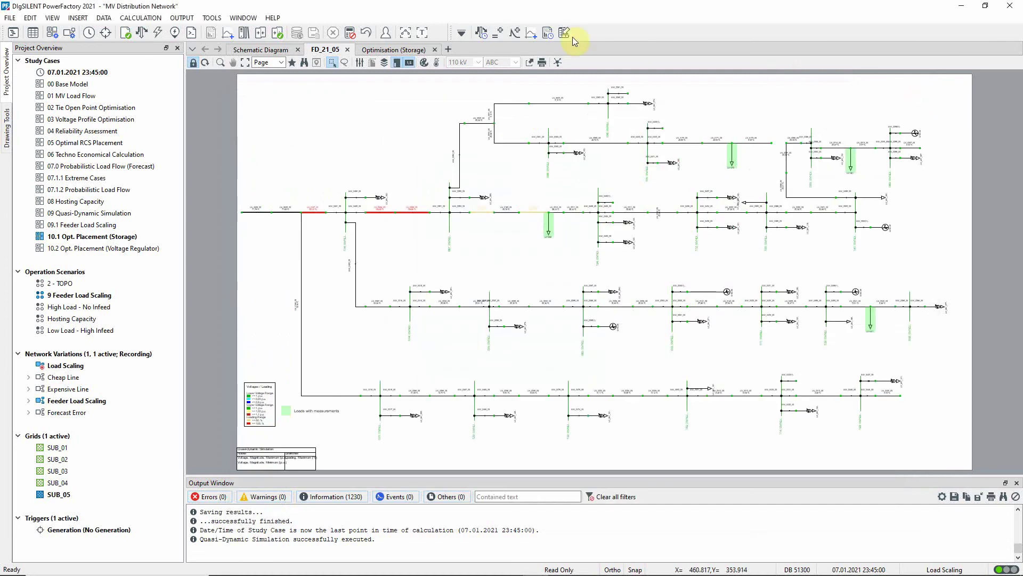
left_click(532, 34)
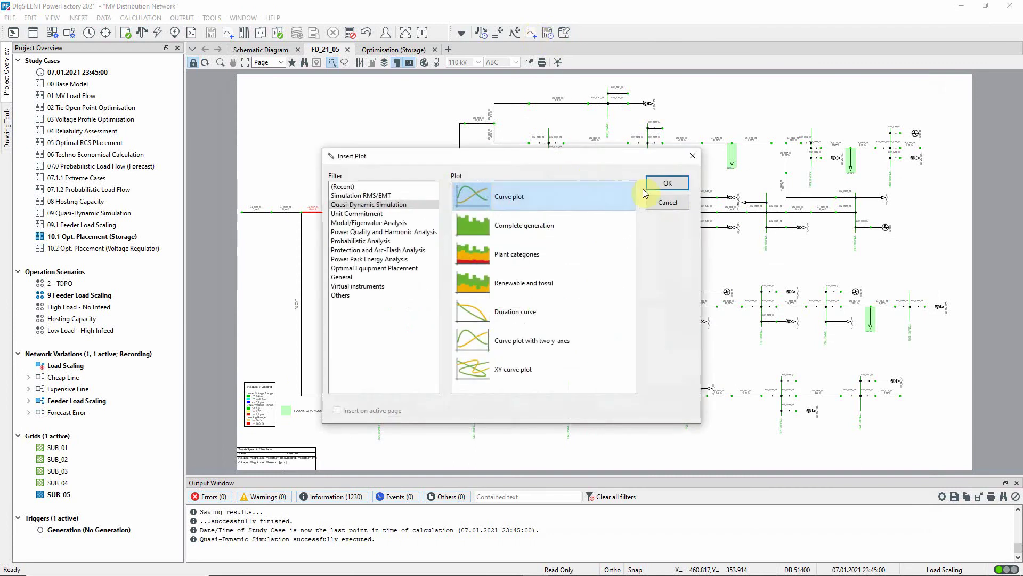
left_click(666, 188)
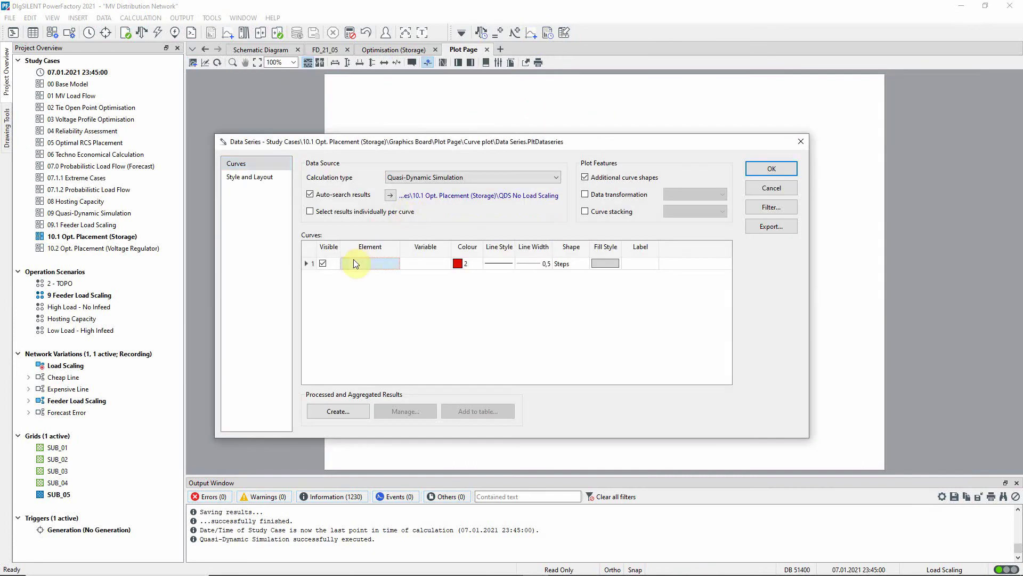
double_click(353, 259)
scroll(277, 303, "down", 4)
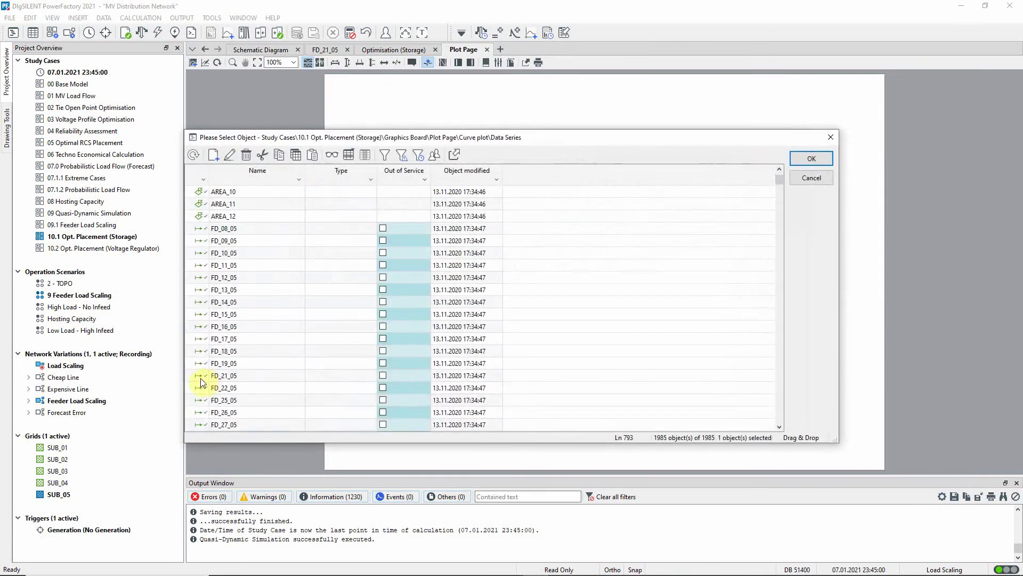
double_click(201, 379)
double_click(411, 269)
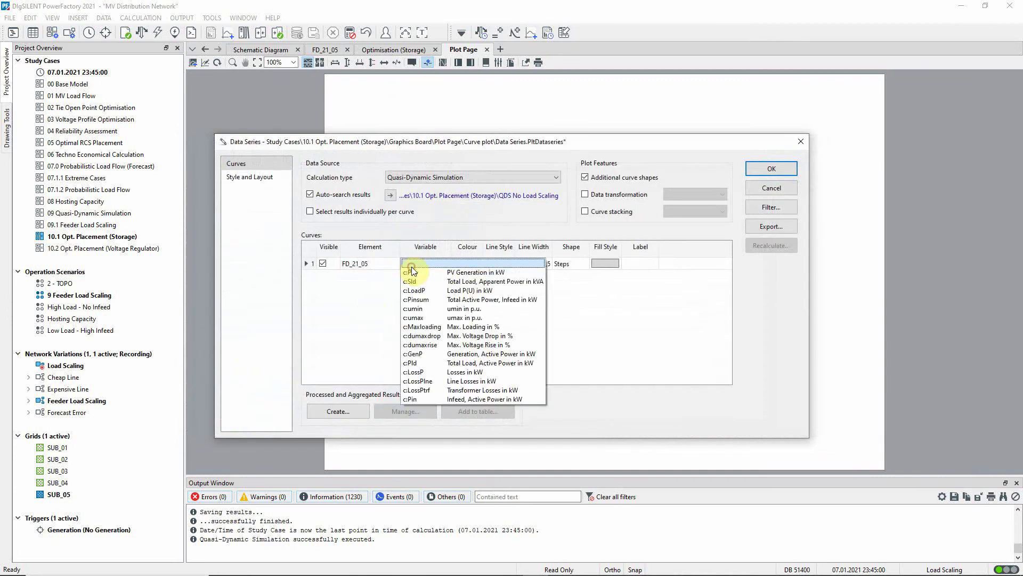
left_click(475, 329)
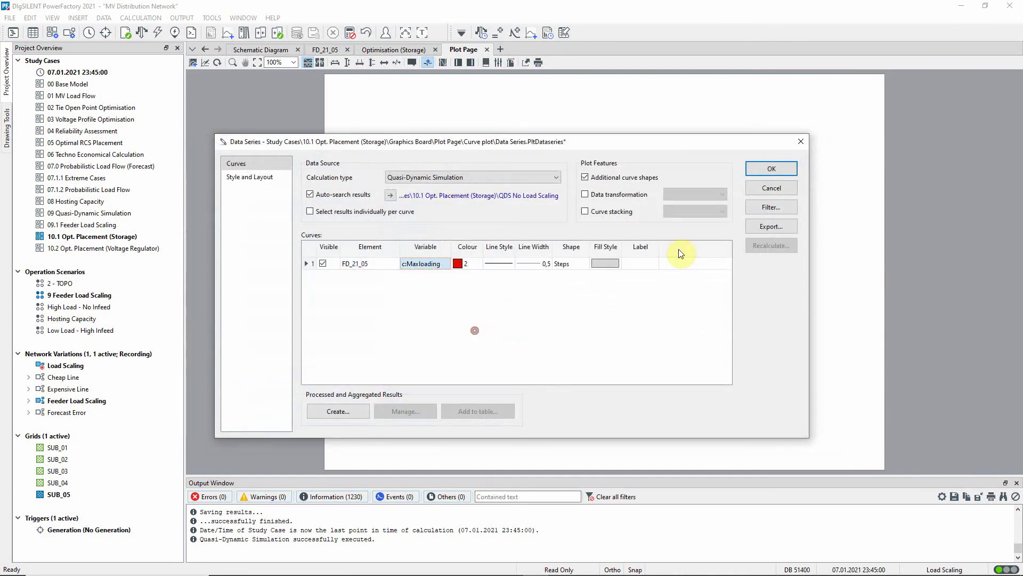
left_click(772, 170)
Add a y-constant intersection line at 100 to the loading plot.
right_click(776, 175)
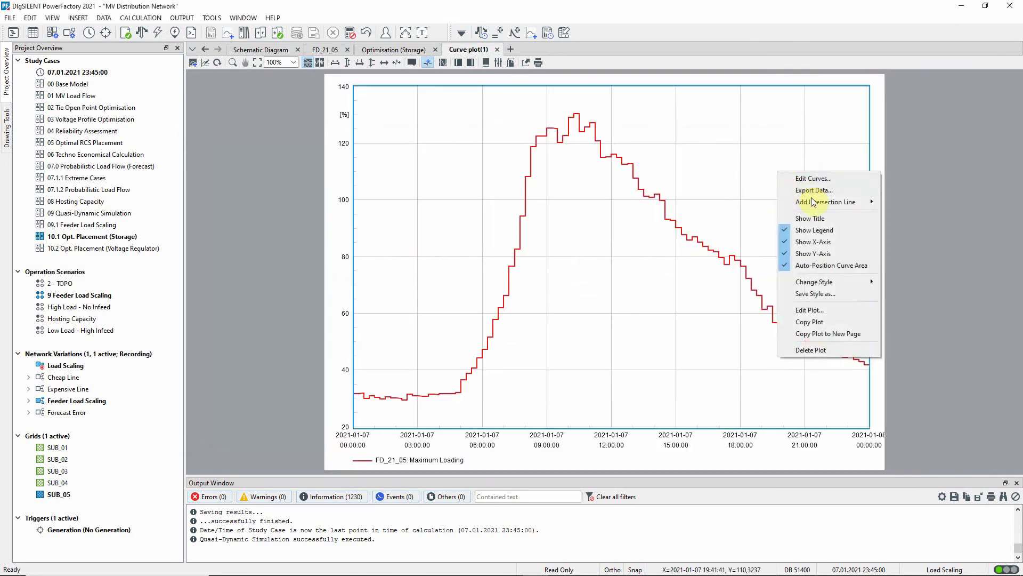
mouse_move(814, 203)
left_click(894, 214)
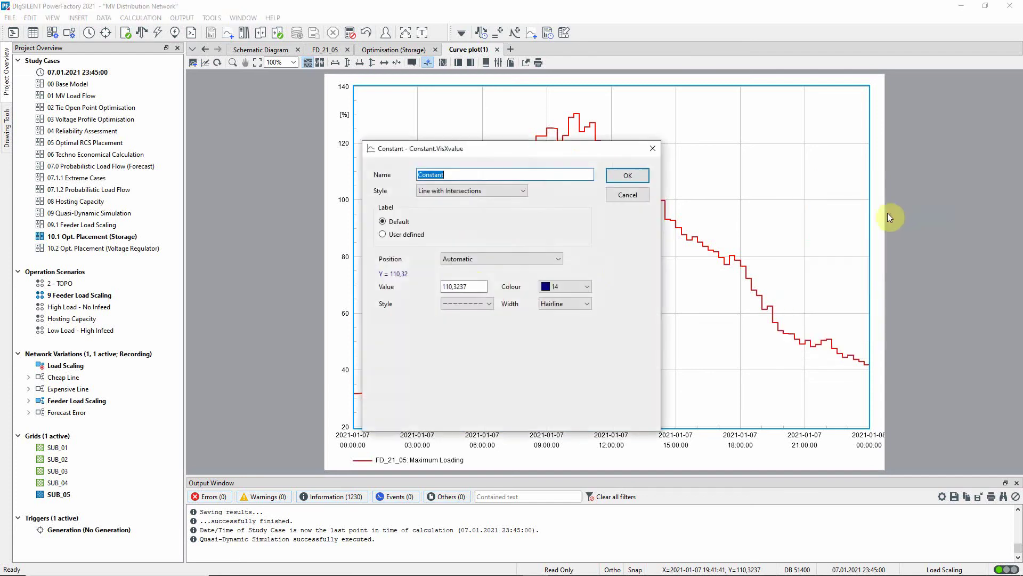
double_click(464, 286)
type("100")
left_click(631, 174)
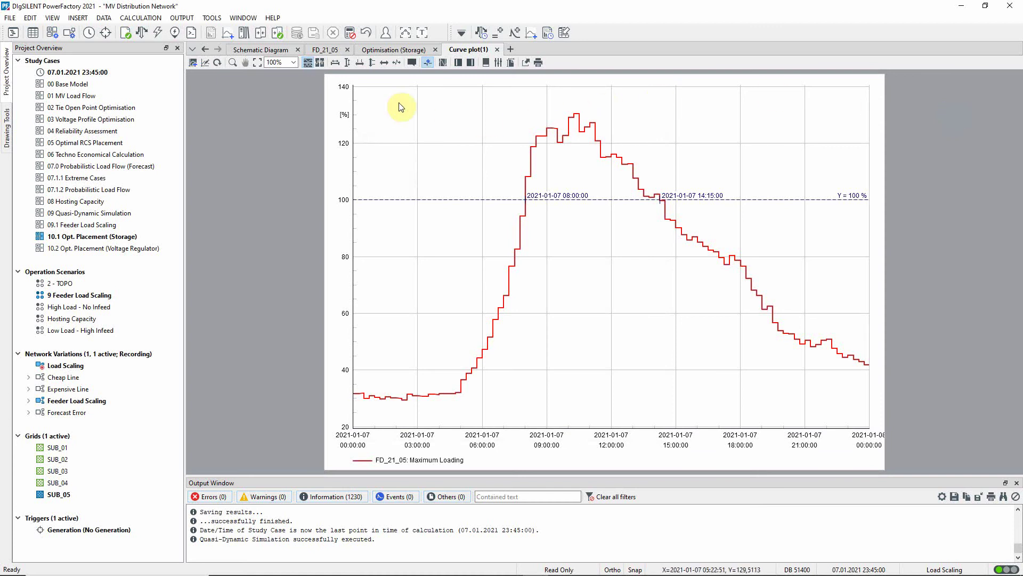
Zoom into the overloaded red lines of the FD_21_05 diagram, then fit the whole diagram back.
left_click(325, 49)
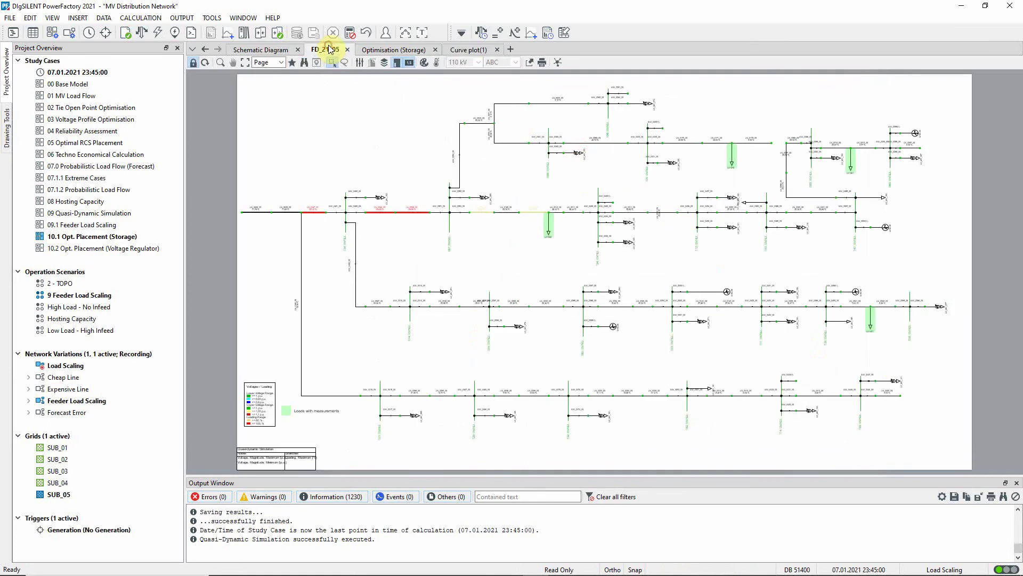
left_click(220, 63)
left_click_drag(248, 131, 615, 294)
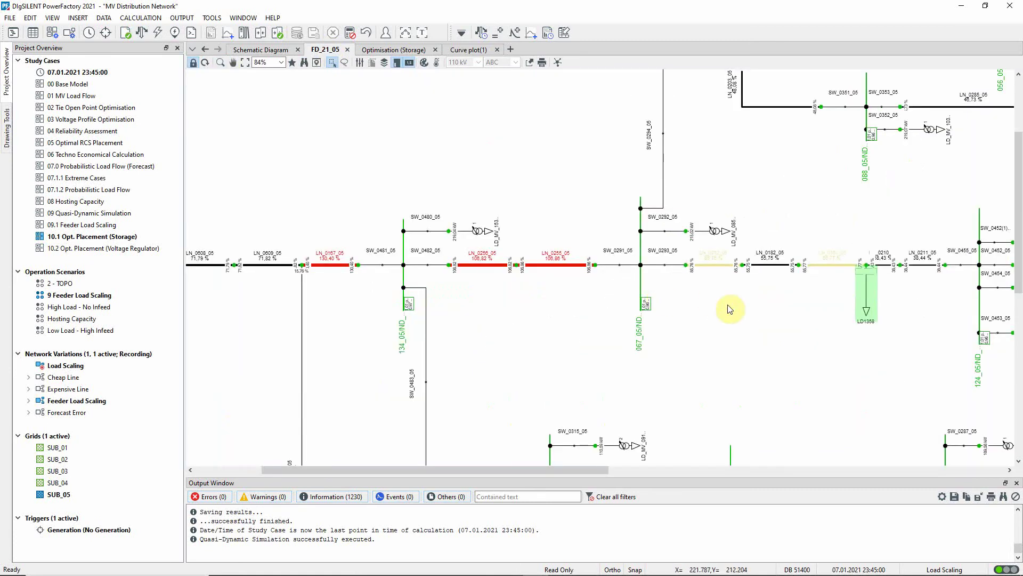
left_click(245, 63)
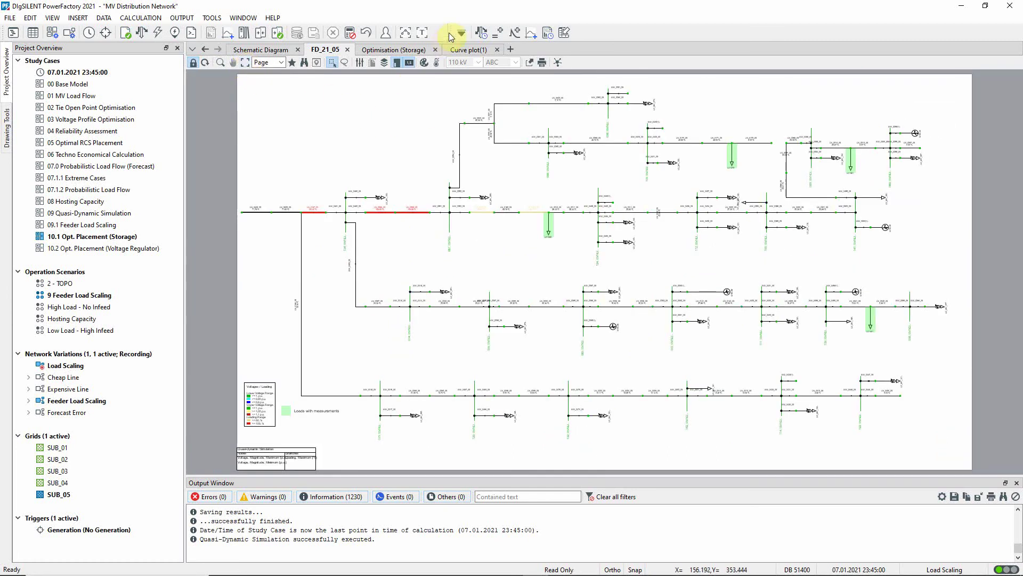
Open Optimal Equipment Placement and show the storage unit candidate at 500000 EUR/MWh, 5–100 MWh.
left_click(461, 33)
left_click(562, 164)
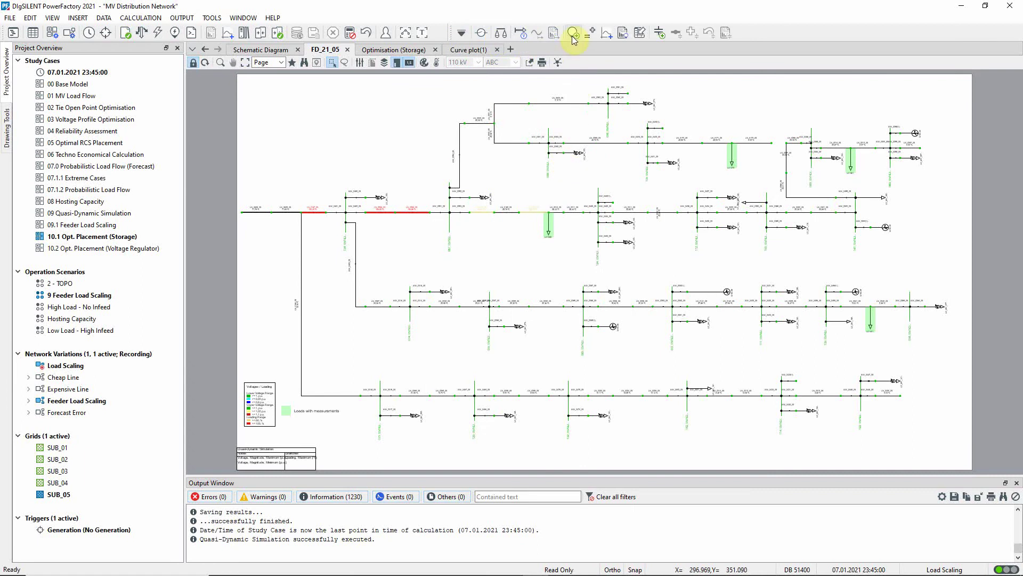
left_click(574, 34)
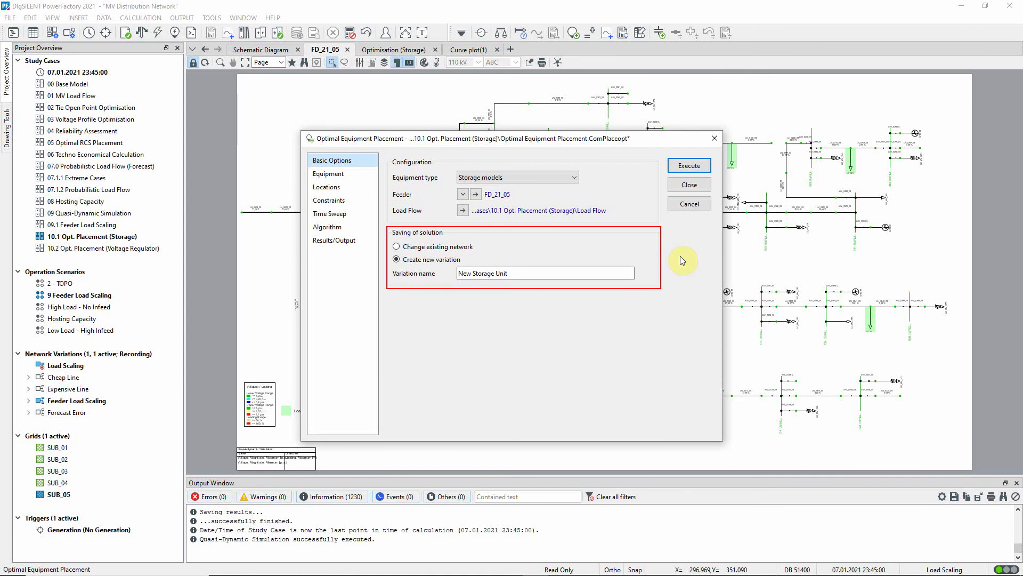
left_click(320, 174)
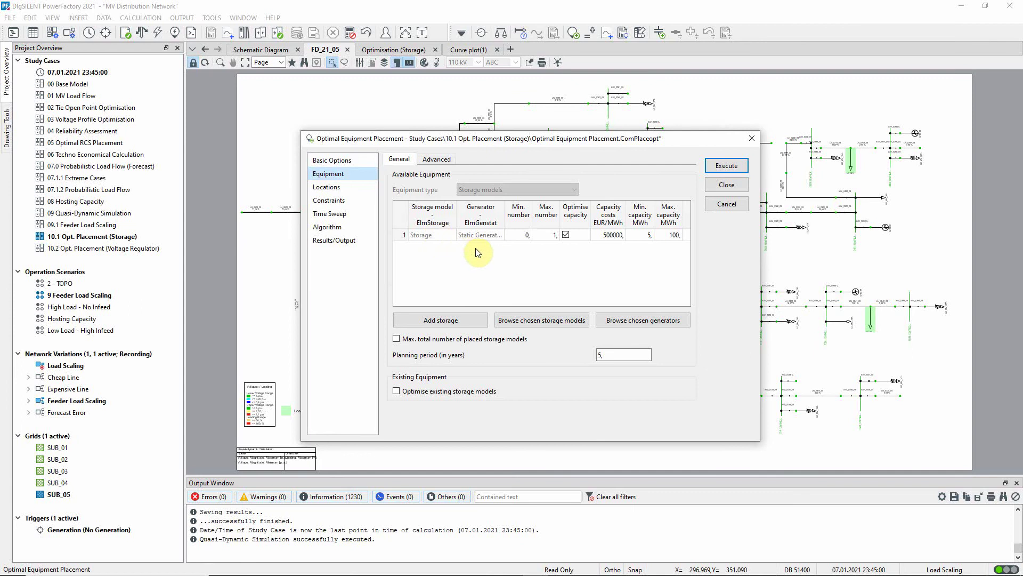
double_click(485, 235)
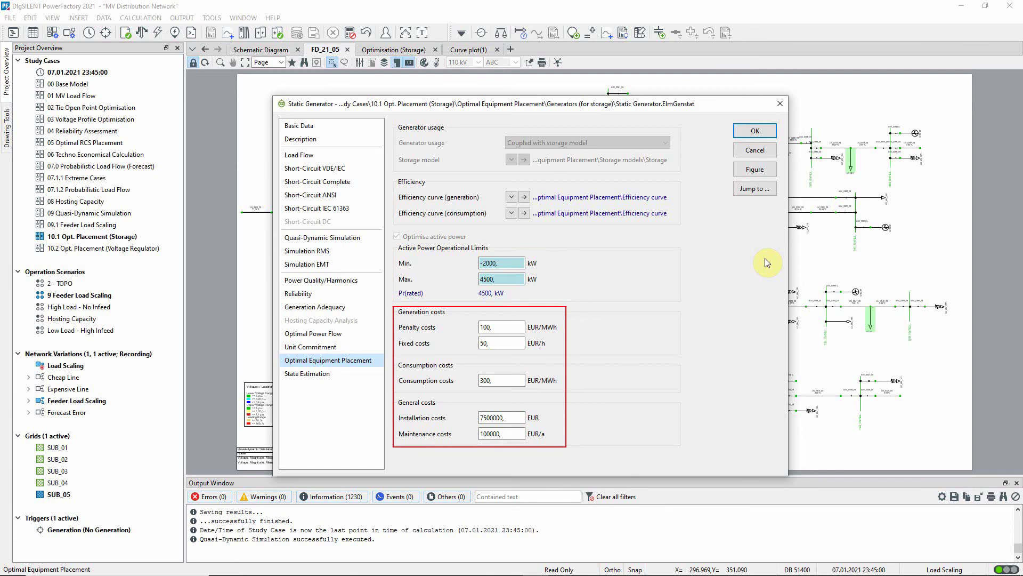
left_click(752, 132)
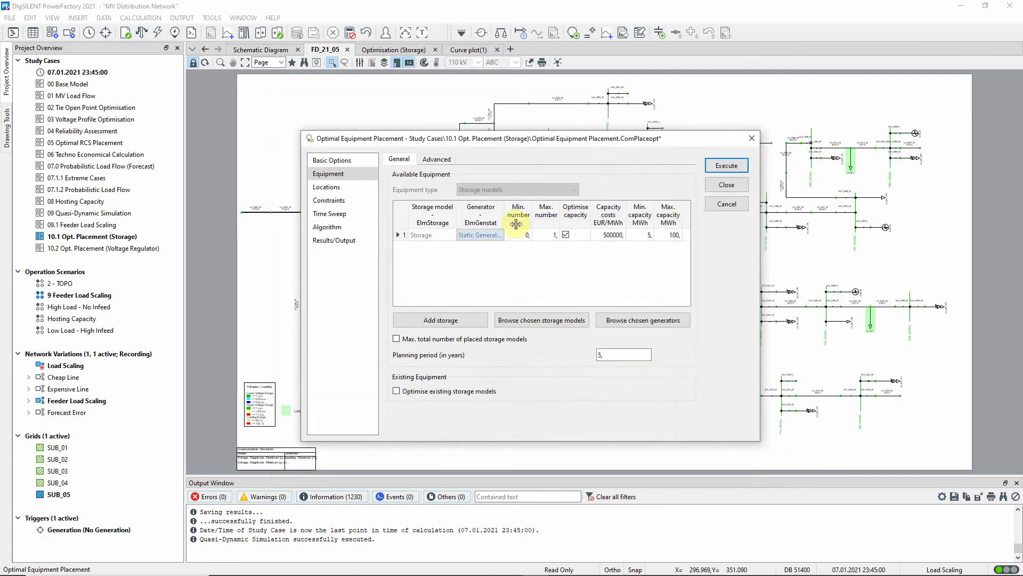
double_click(452, 237)
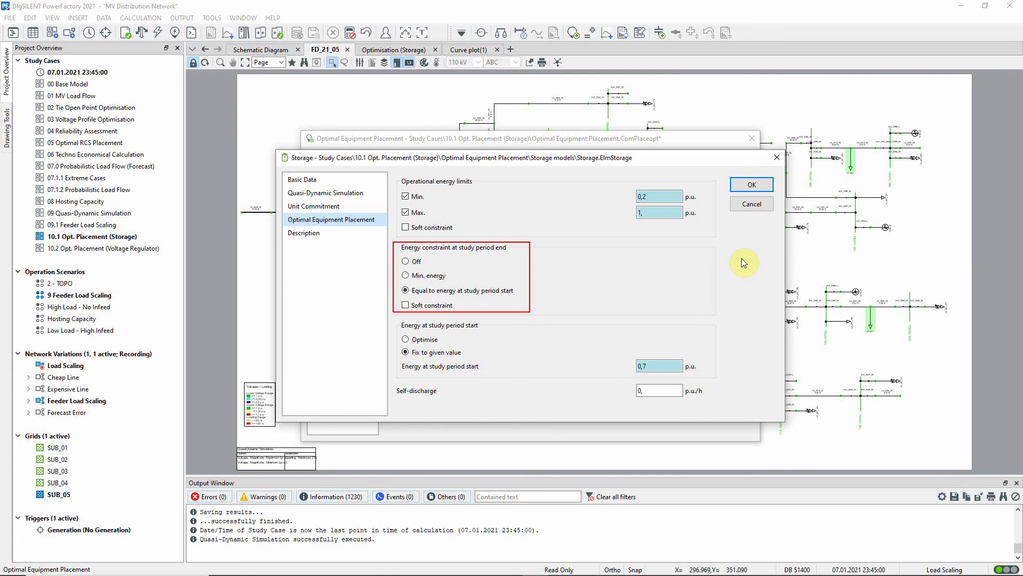
Review the 100% thermal loading constraint and the complete-day, 15-minute time sweep for 07.01.2021.
left_click(746, 206)
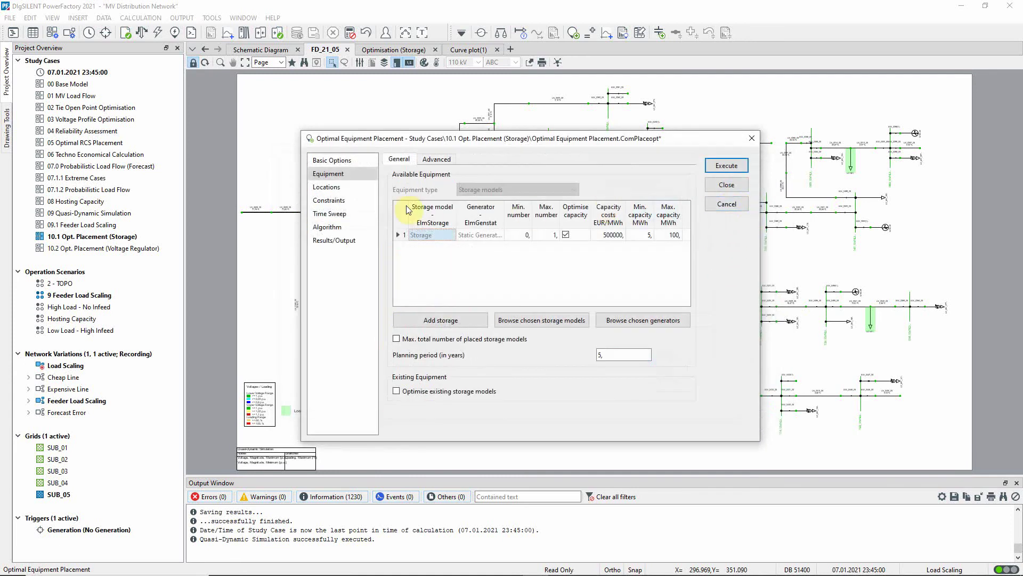
left_click(356, 201)
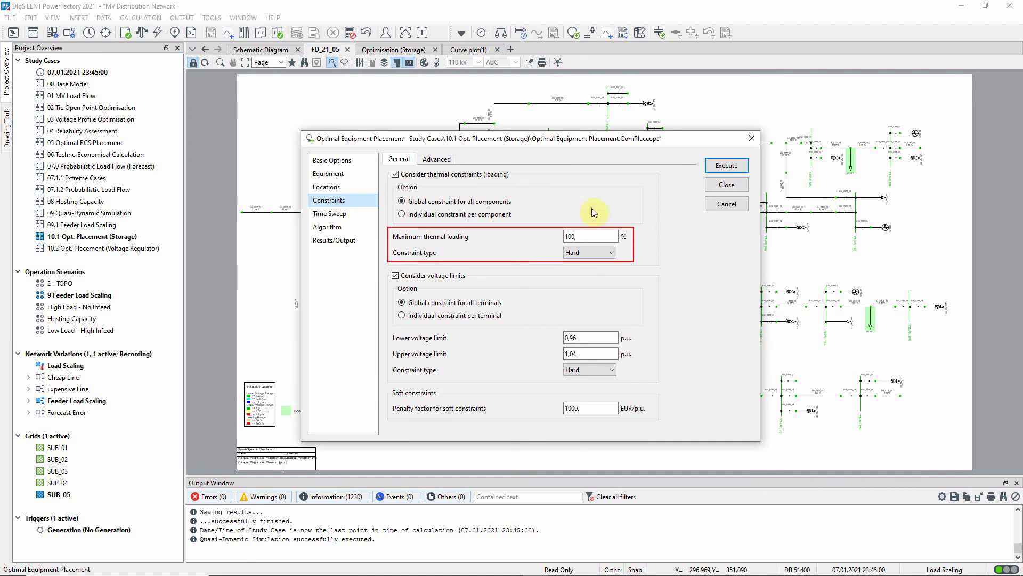
left_click(363, 214)
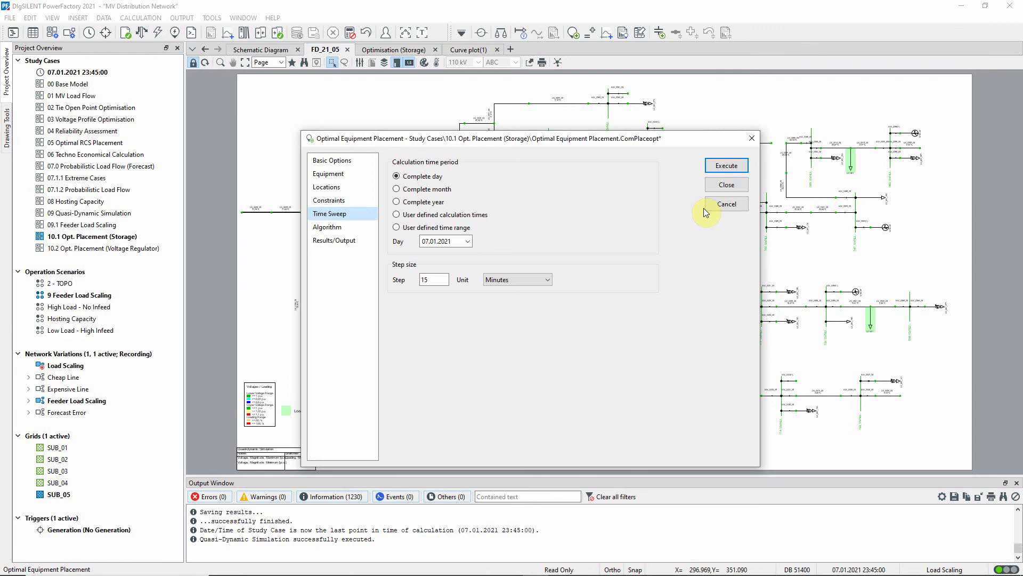
Execute the storage placement and view the Optimisation (Storage) loading and storage power plots.
left_click(726, 165)
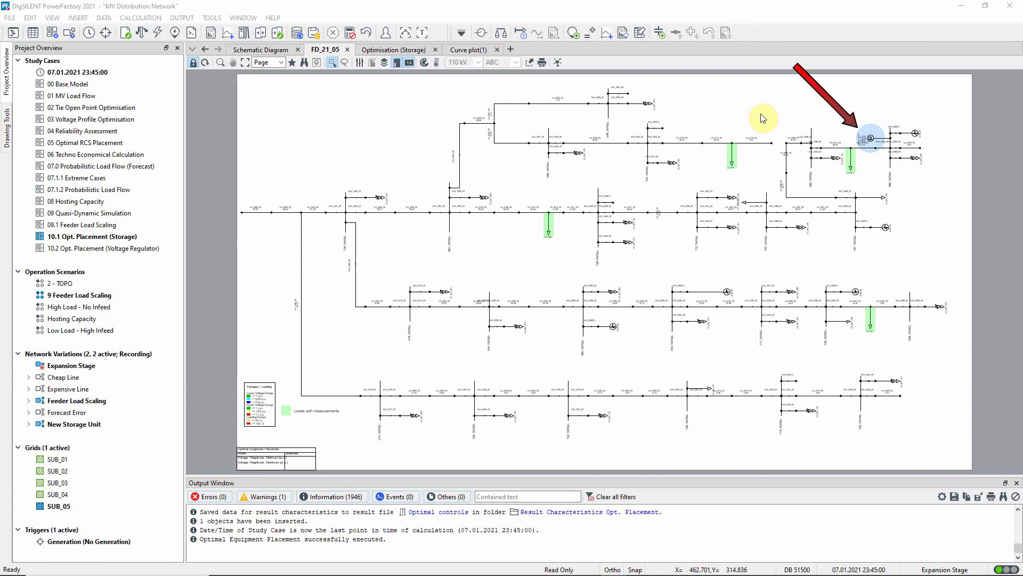
left_click(407, 50)
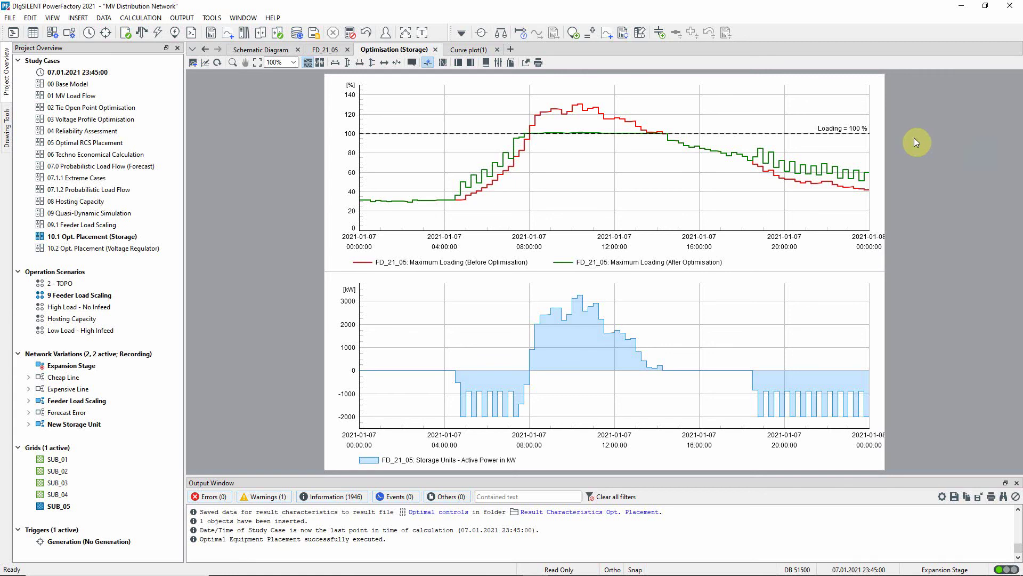
Generate the placement reports including Storage and Loading Ranges, and bring the Reports window into view.
left_click(623, 33)
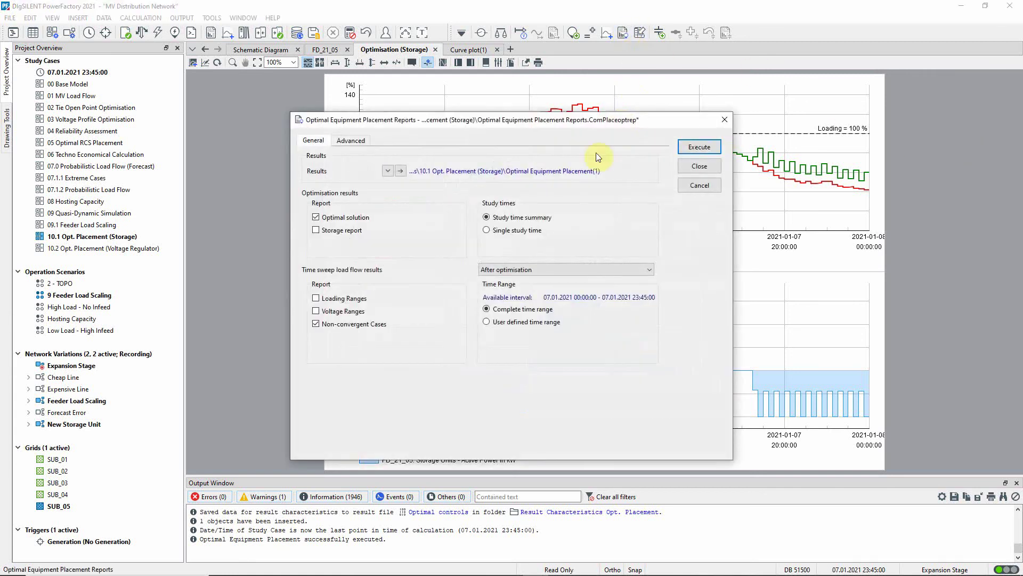
left_click(317, 231)
left_click(316, 298)
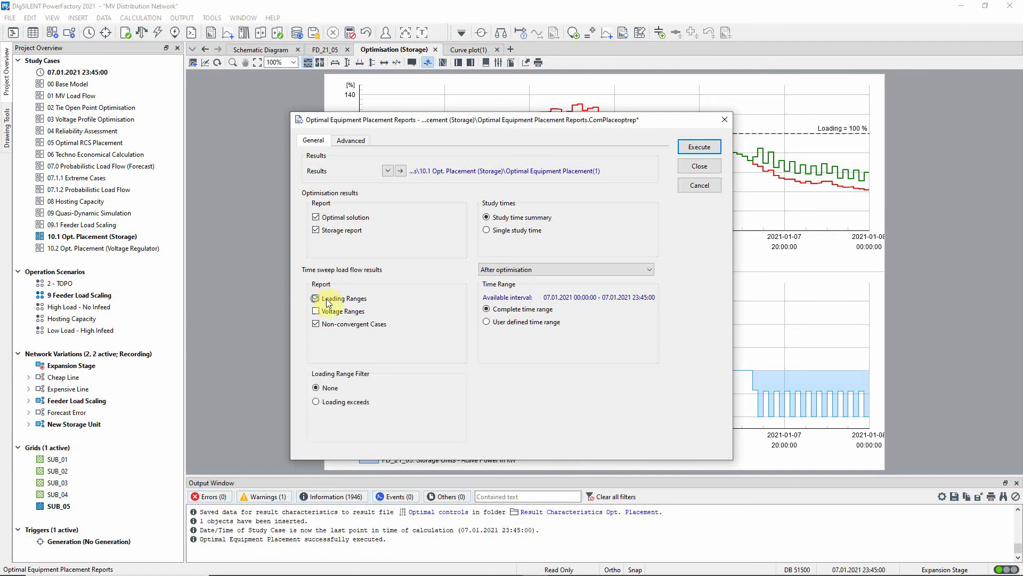
left_click(699, 146)
left_click_drag(718, 164, 558, 98)
left_click(362, 205)
Set control elements to Storage models, then view the Storage and Loading Ranges reports.
left_click(344, 228)
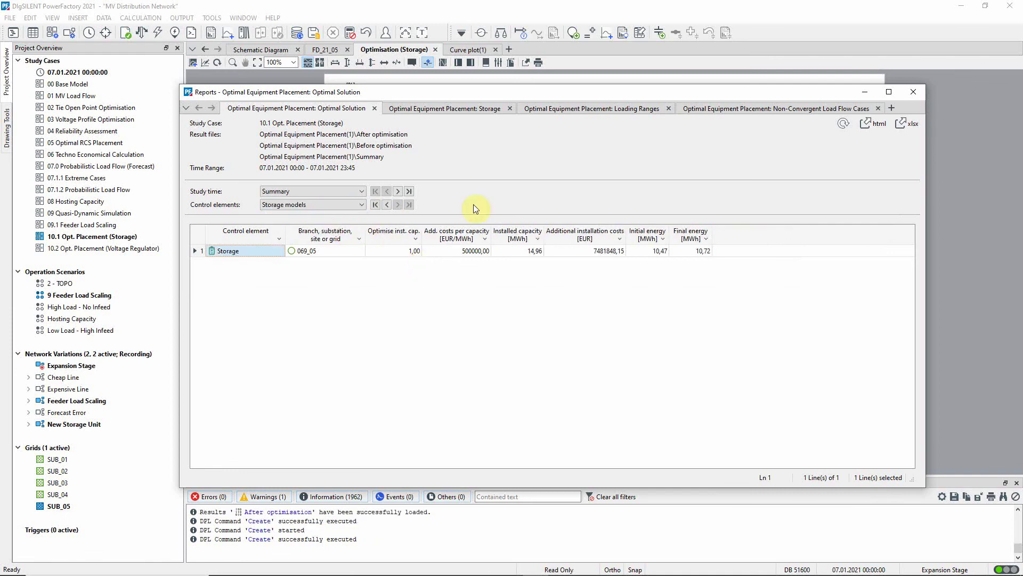
left_click(496, 110)
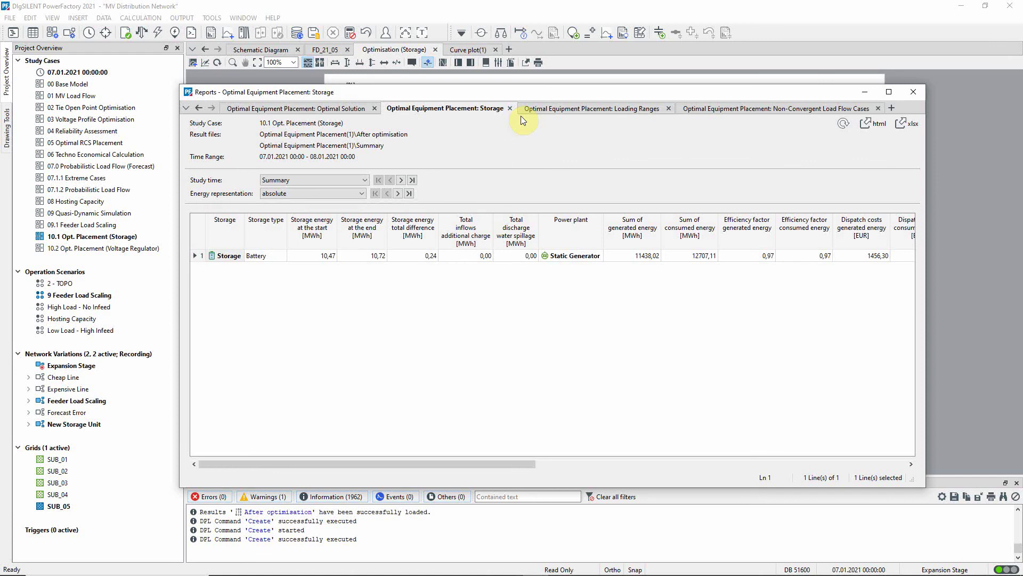
left_click(549, 109)
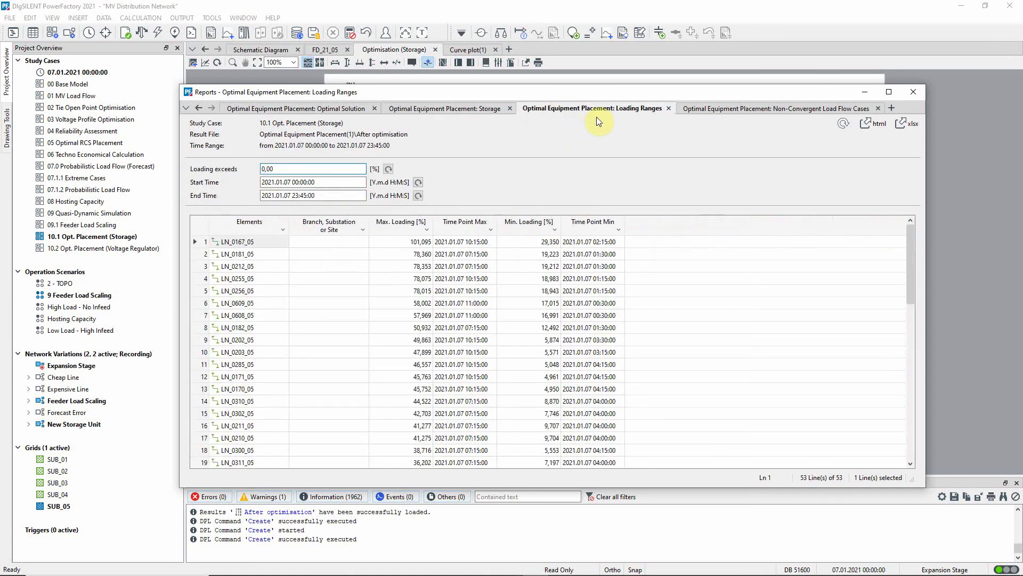